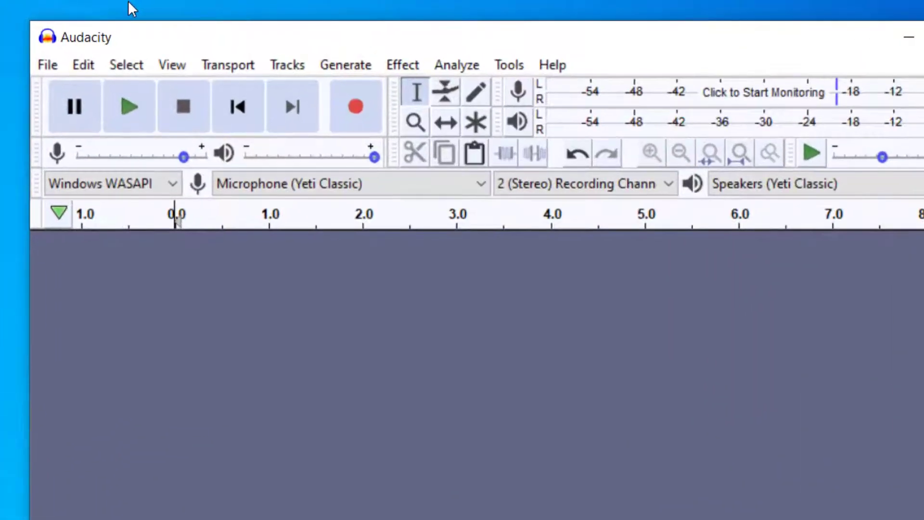
Open the Generate menu in the empty project to list the sound generators.
left_click(366, 65)
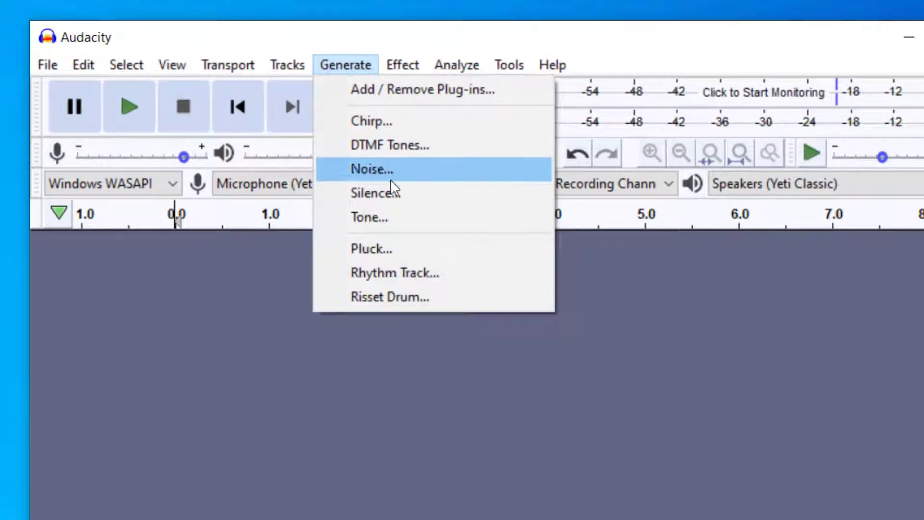
Open the Rhythm Track generator and set its tempo to 60 bpm.
left_click(426, 276)
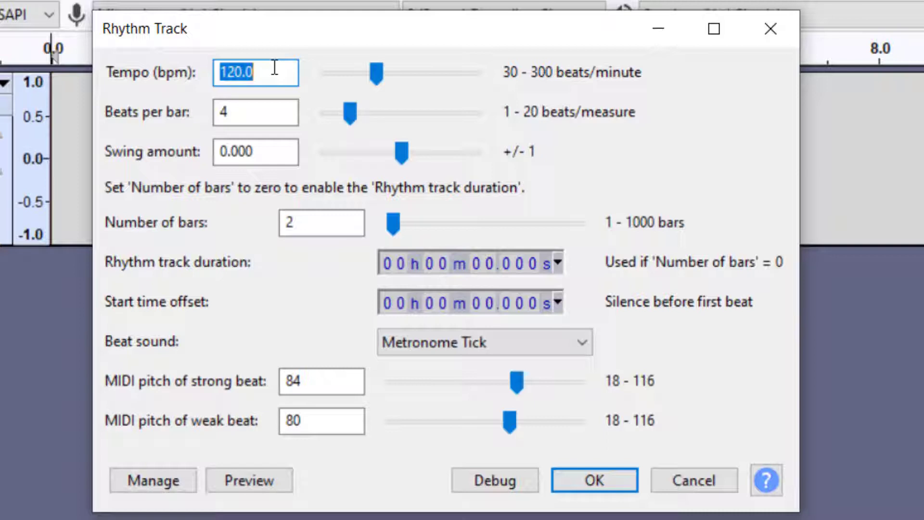
left_click_drag(275, 68, 198, 49)
type("60")
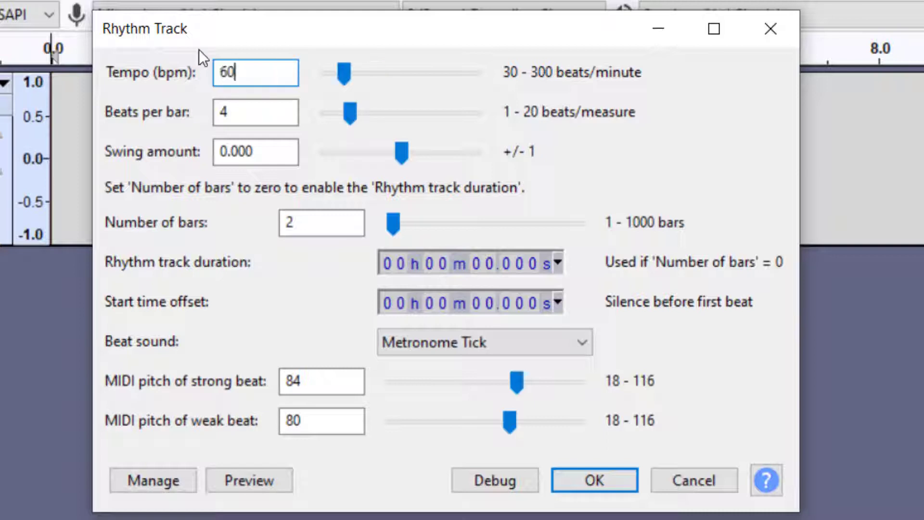
left_click(245, 107)
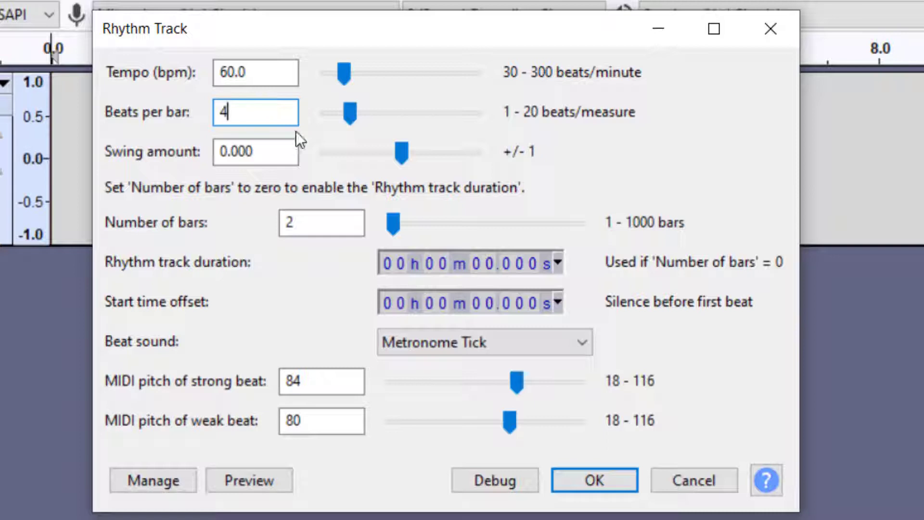
Set the number of bars to 16, keeping 4 beats per bar and the default beat sound.
left_click(315, 224)
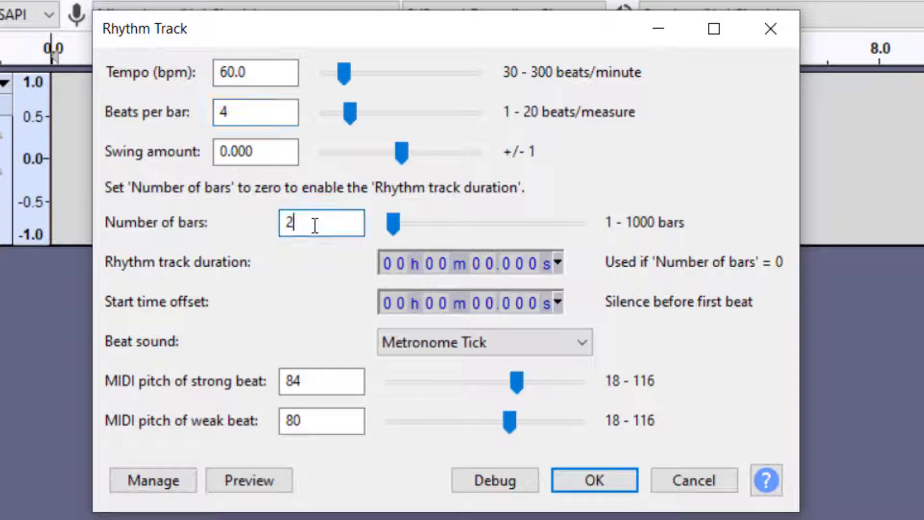
left_click_drag(315, 225, 244, 224)
type("1")
left_click(283, 109)
left_click(326, 231)
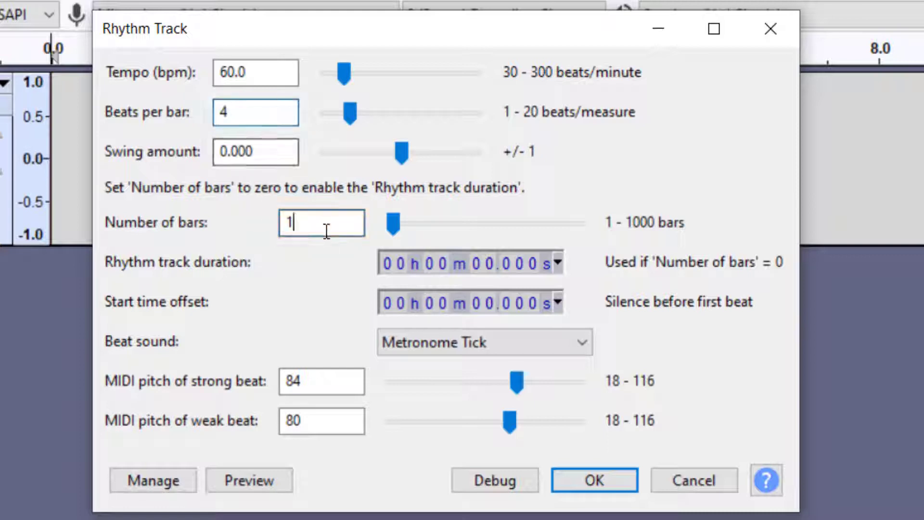
left_click_drag(326, 231, 253, 227)
type("2")
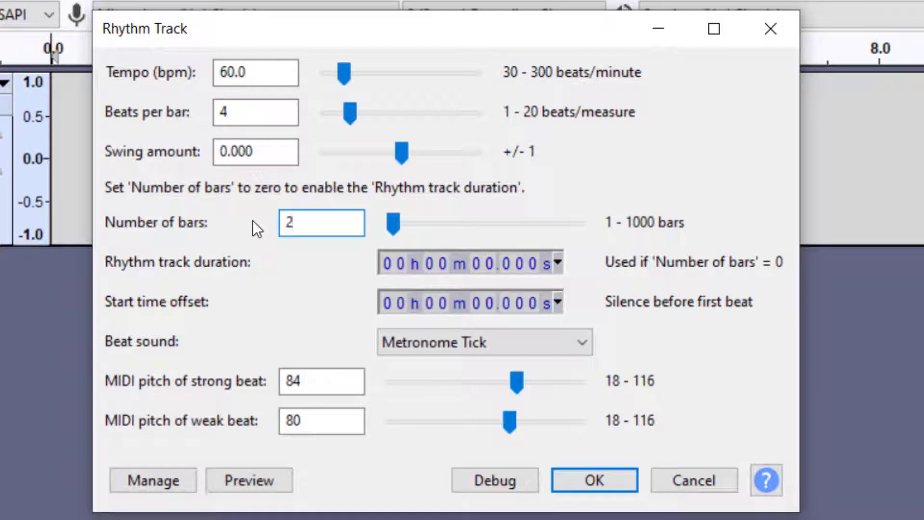
left_click_drag(321, 227, 282, 223)
type("16")
left_click(501, 345)
left_click(501, 345)
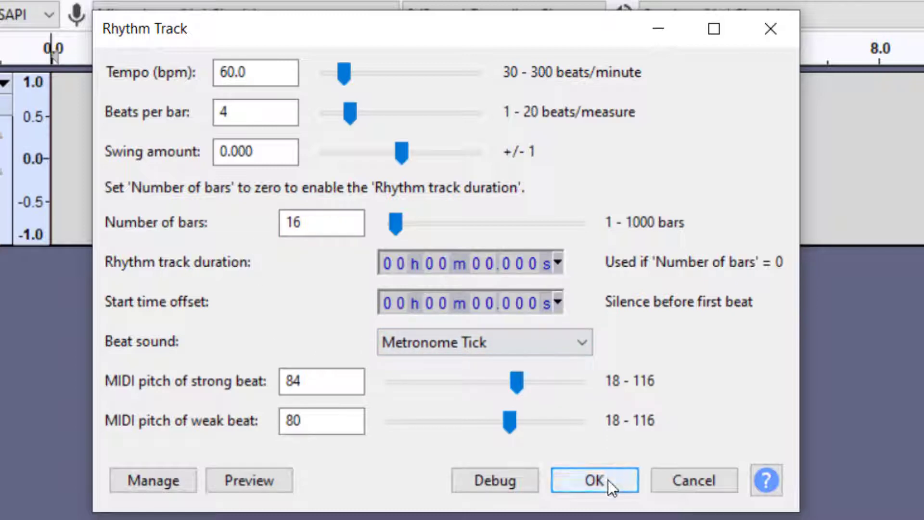
Generate the 60 bpm, 16-bar click track, play it briefly, and test undo and redo on it.
left_click(595, 480)
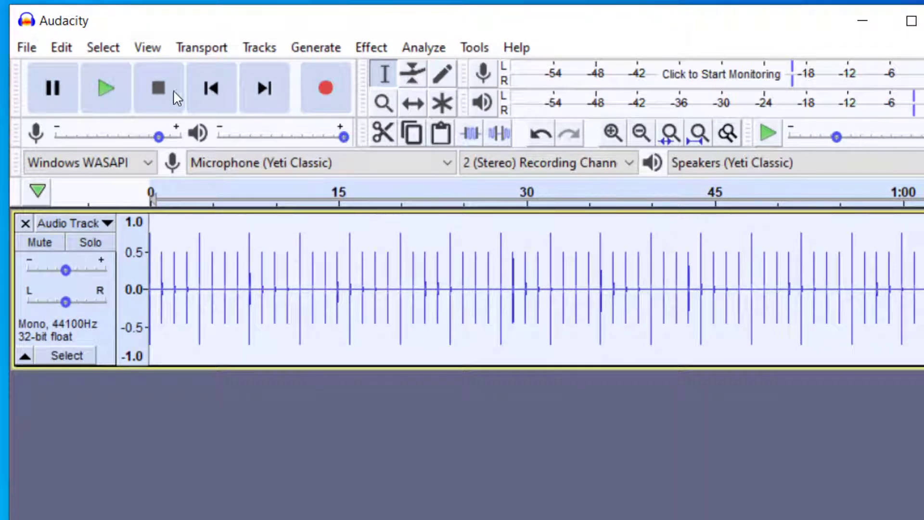
left_click(101, 92)
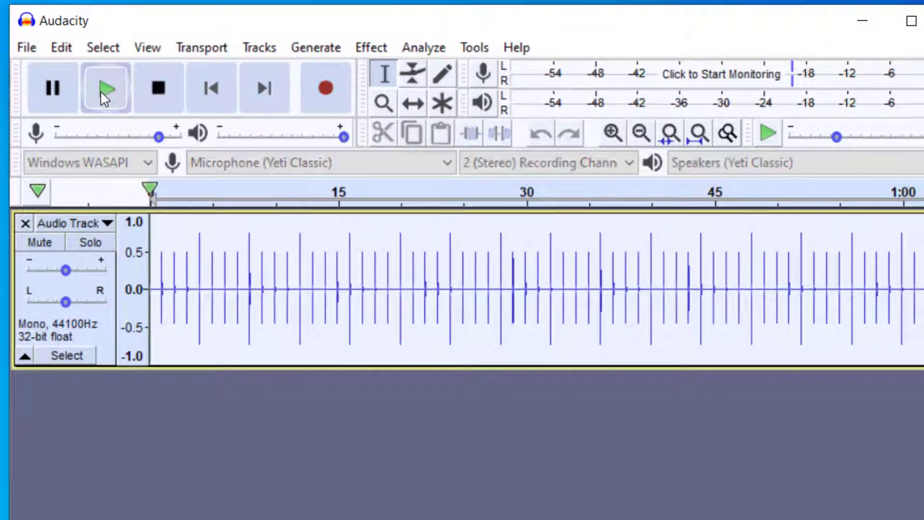
left_click(161, 91)
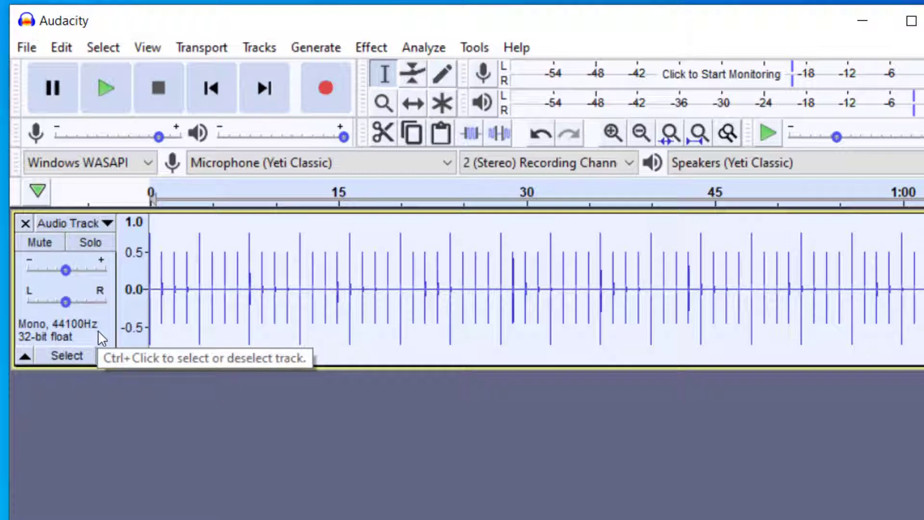
key("Delete")
key("ctrl+z")
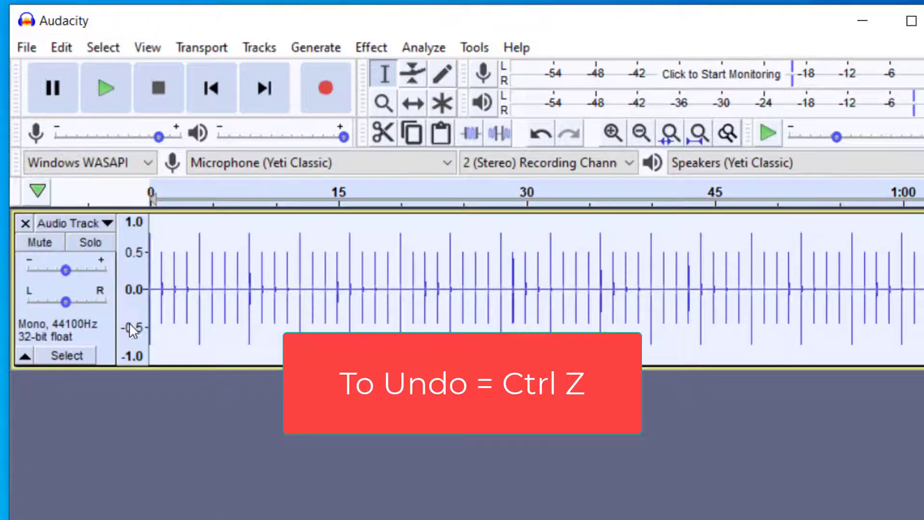
Delete the 60 bpm track, reopen Rhythm Track at 120 bpm, and preview the beat.
left_click(25, 224)
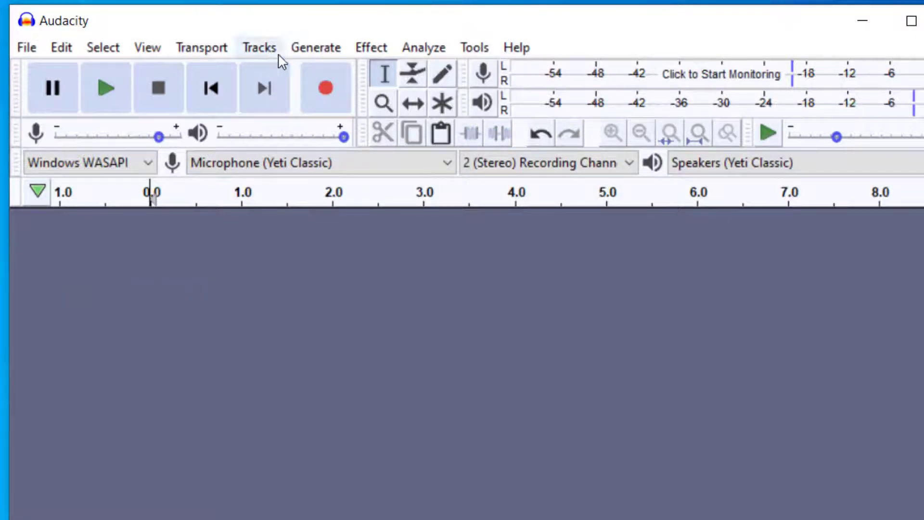
left_click(321, 53)
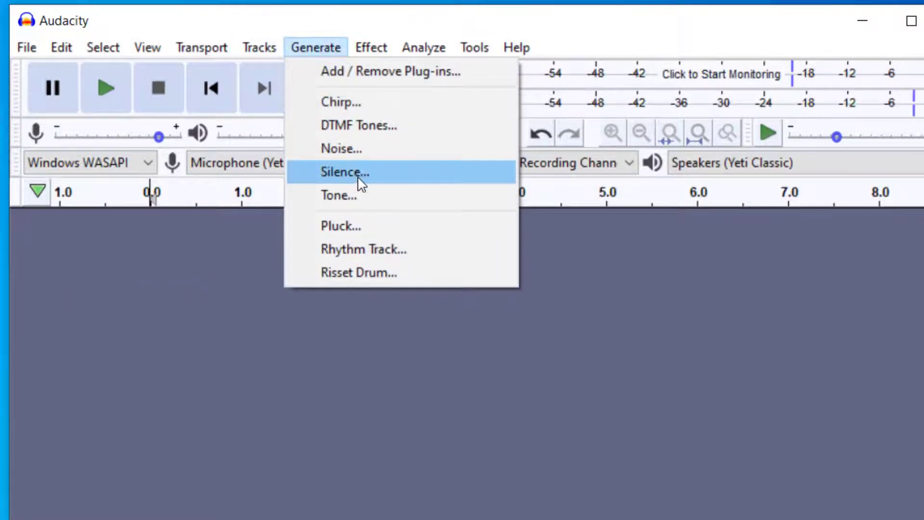
left_click(369, 251)
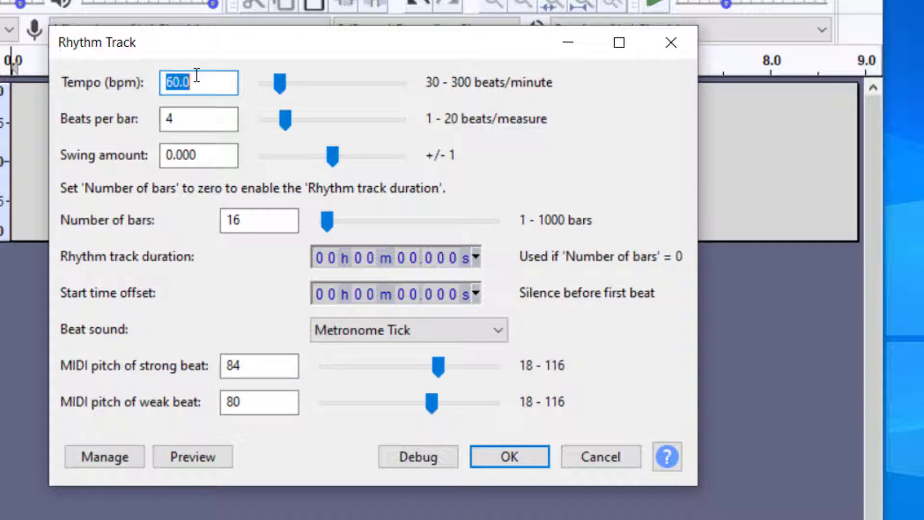
type("120")
left_click(200, 120)
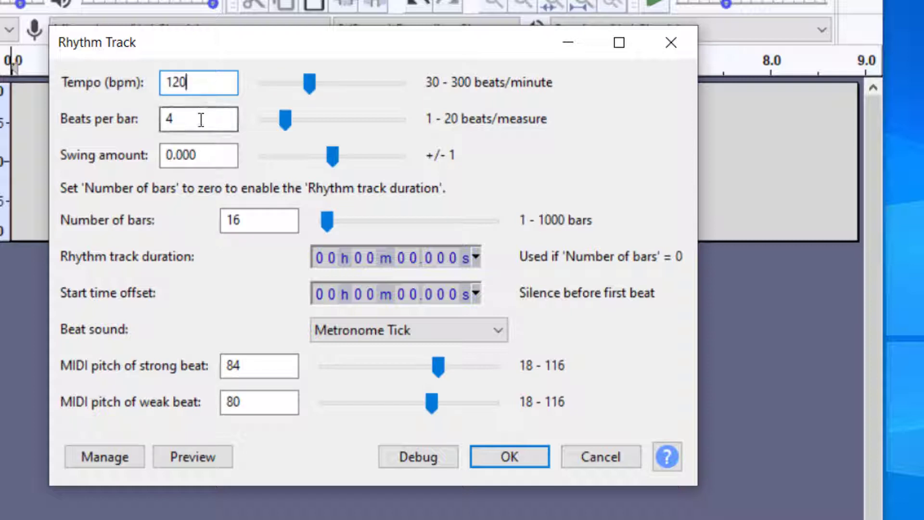
left_click(200, 460)
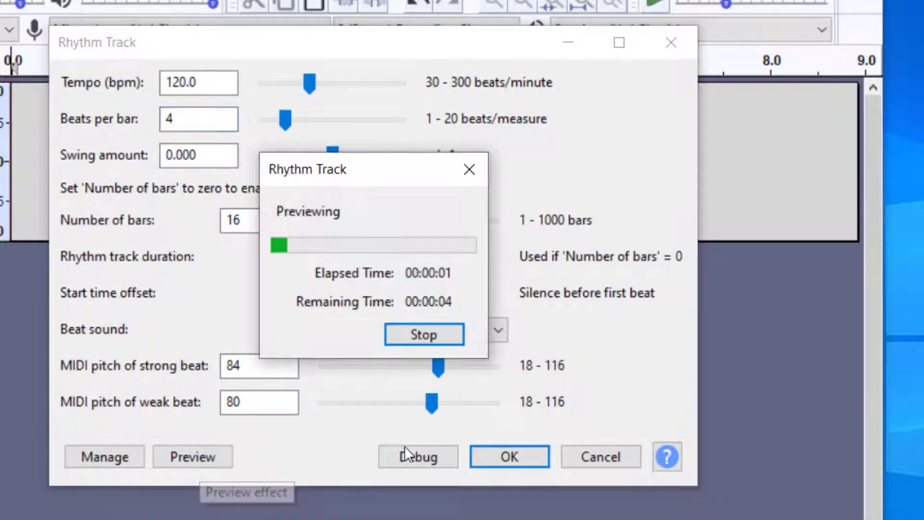
left_click(415, 335)
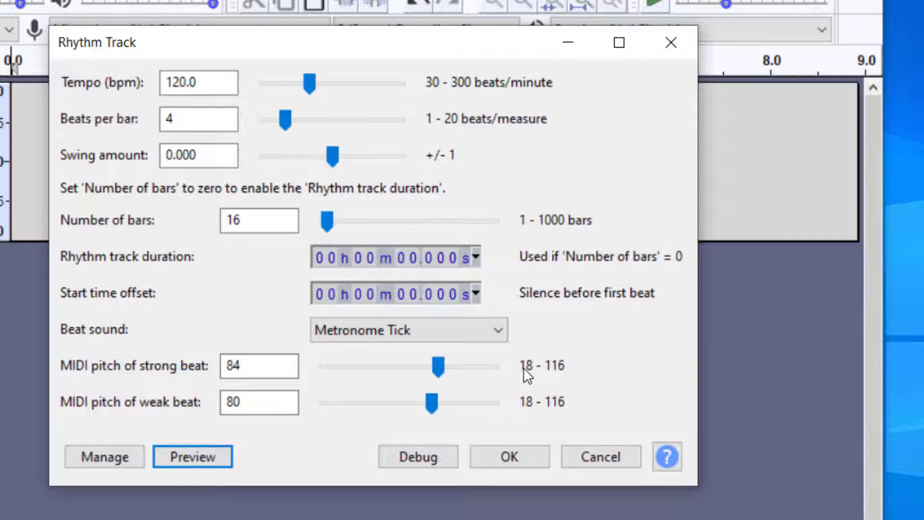
Generate the 120 bpm, 16-bar click track, then record a brief spoken clip.
left_click(522, 459)
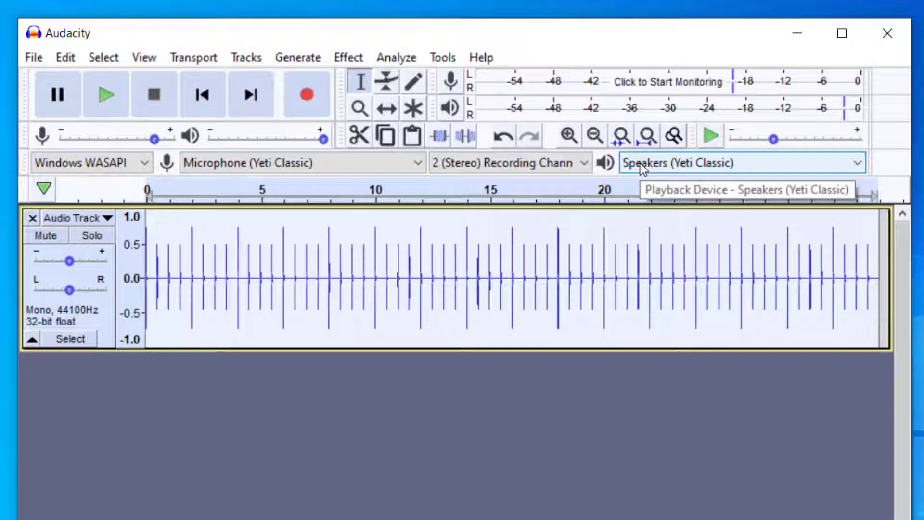
left_click(300, 96)
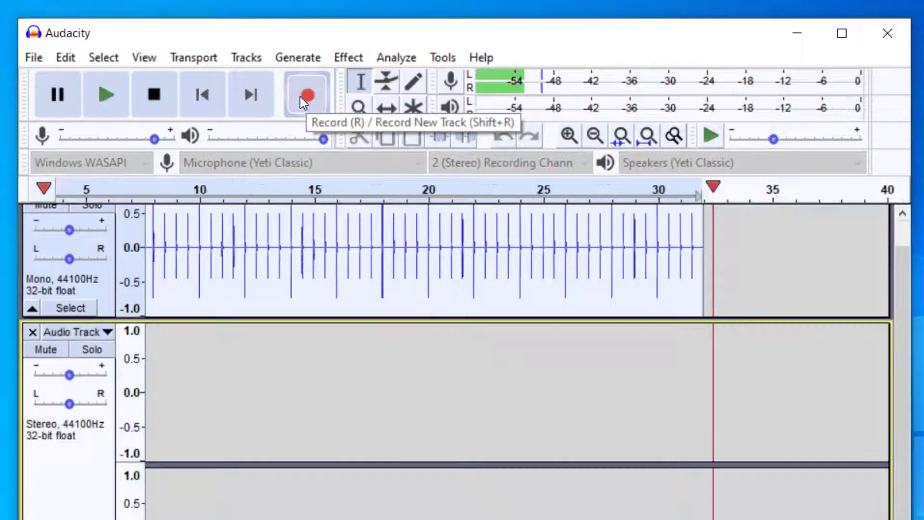
left_click(163, 103)
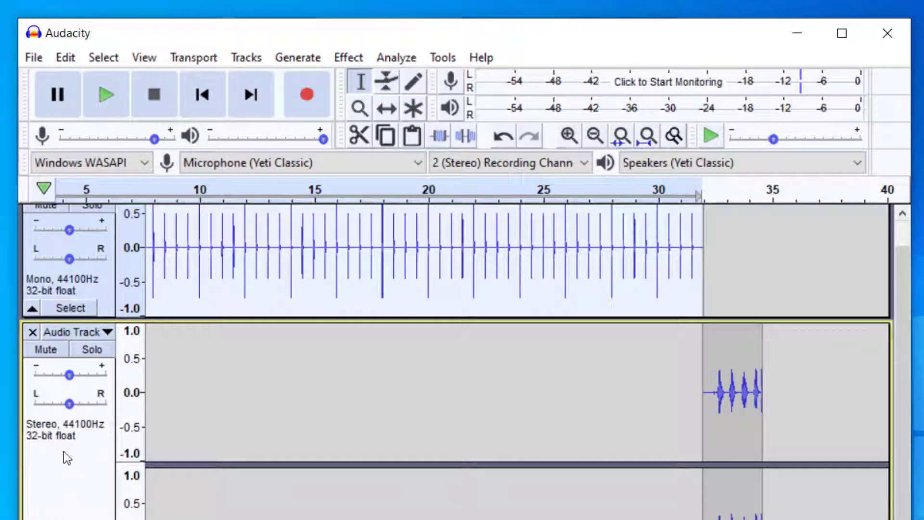
Delete the recorded track and add an empty stereo track below the click track, clearing the selection.
left_click(32, 332)
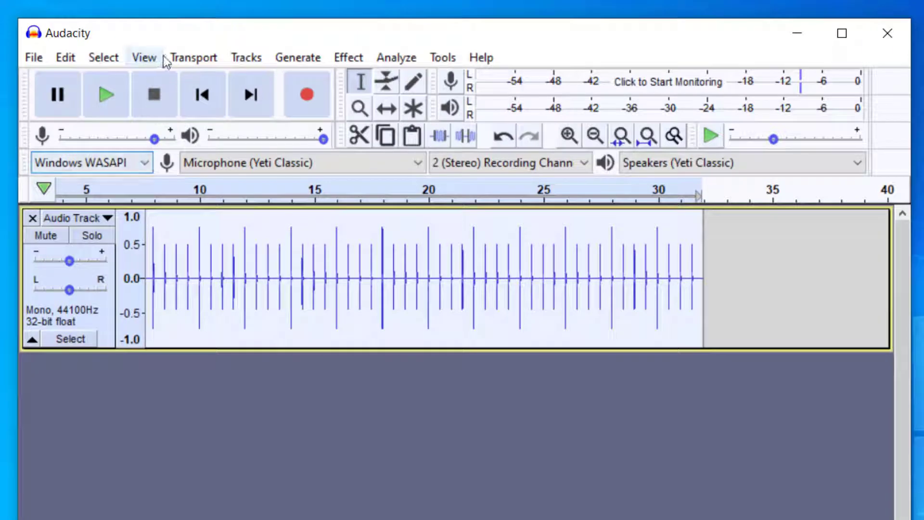
left_click(243, 57)
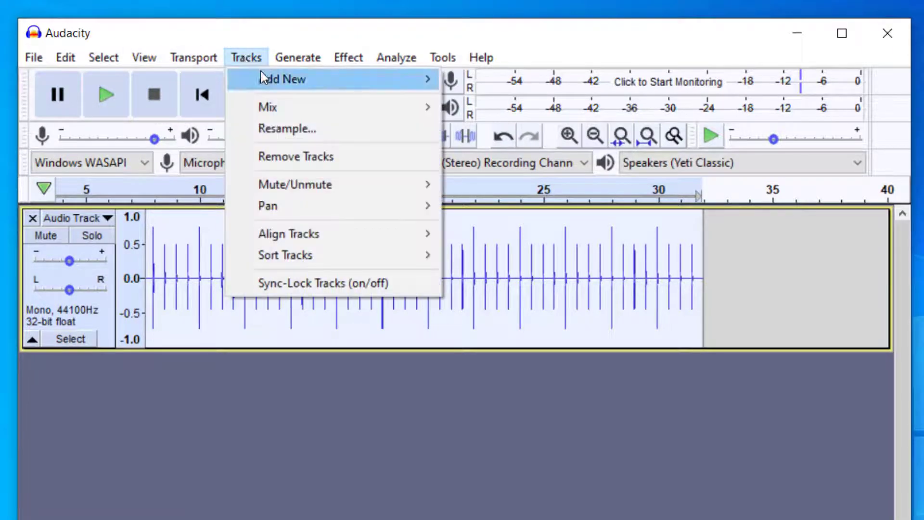
mouse_move(261, 75)
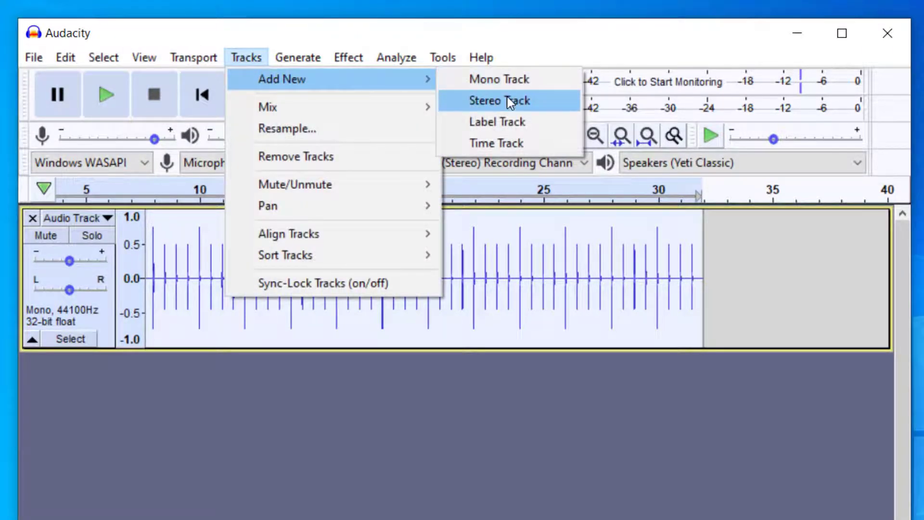
left_click(508, 96)
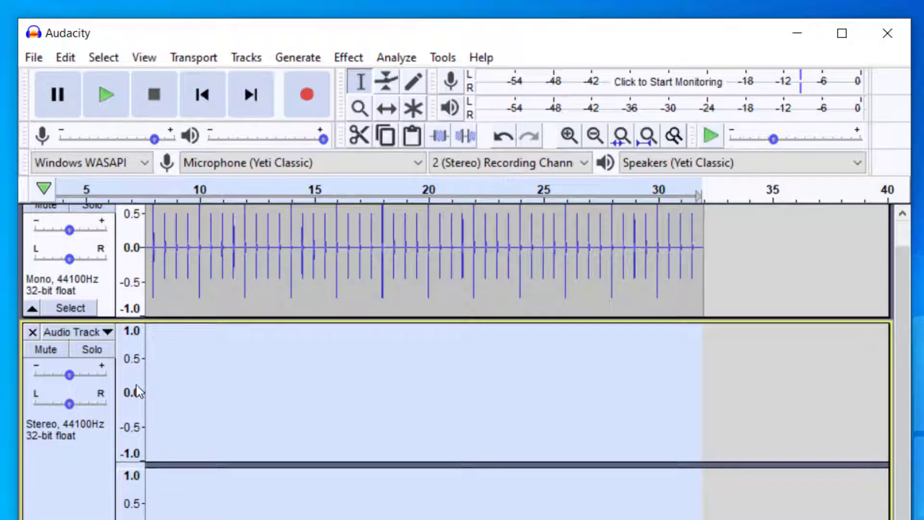
left_click(79, 472)
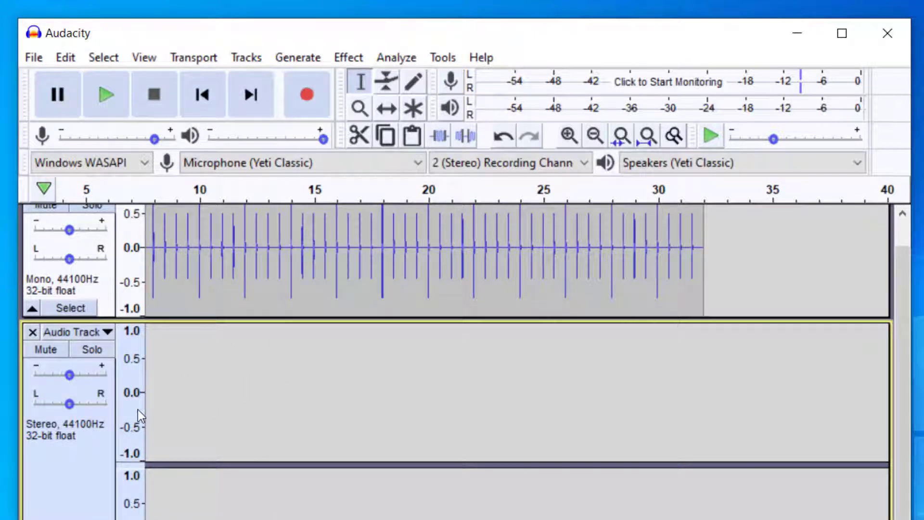
Record the spoken count-in from 0 on the new stereo track, then play it with the clicks.
left_click(319, 95)
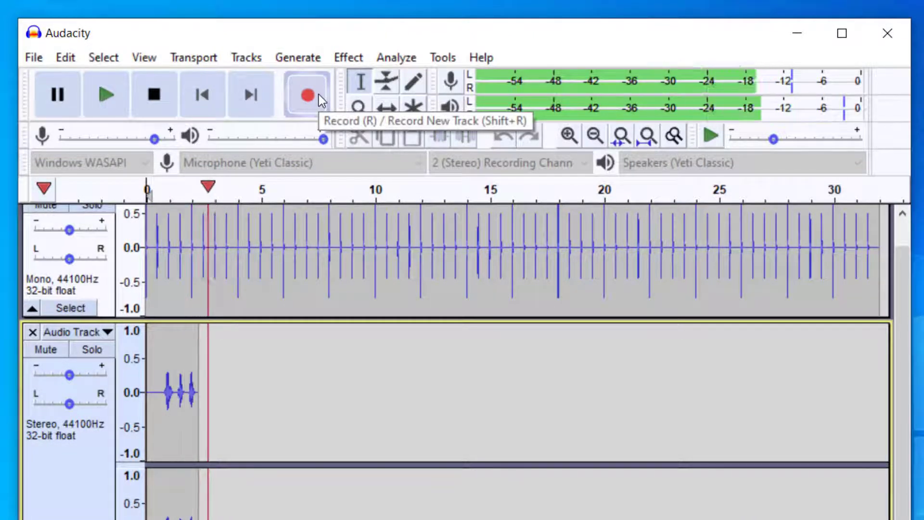
left_click(159, 98)
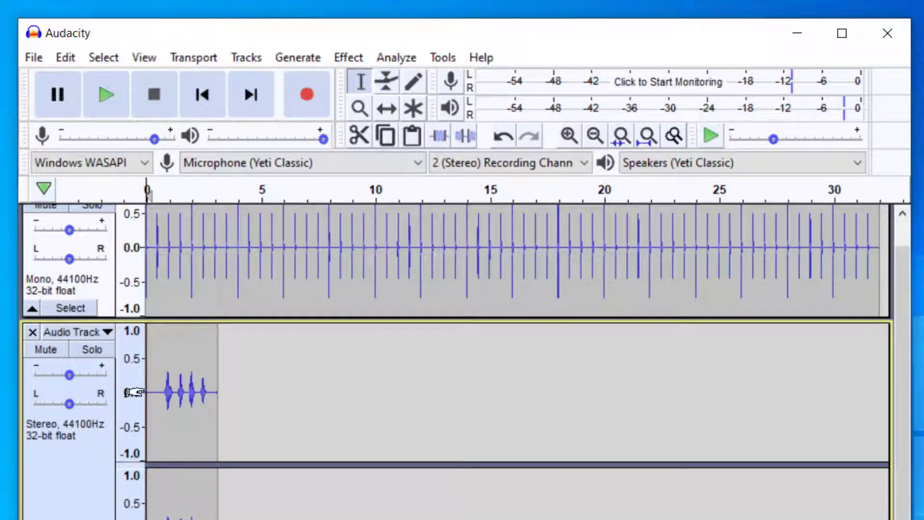
left_click(108, 96)
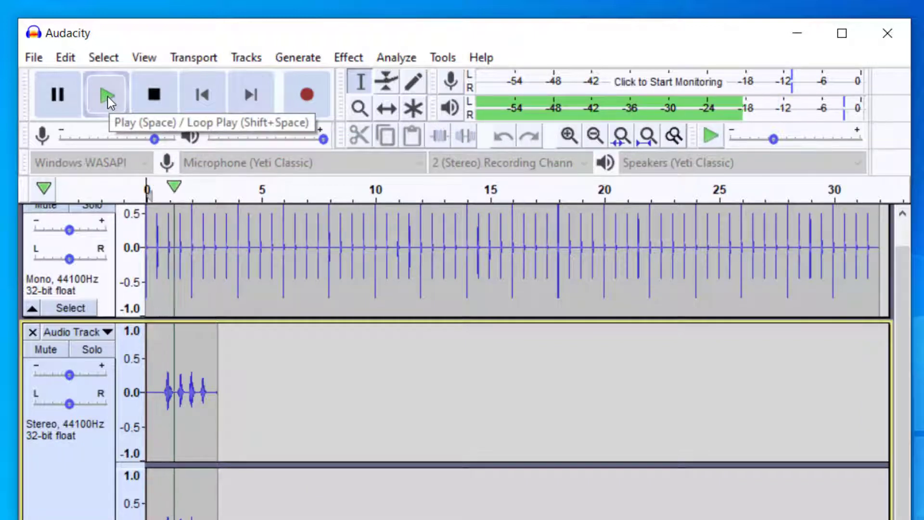
left_click(157, 97)
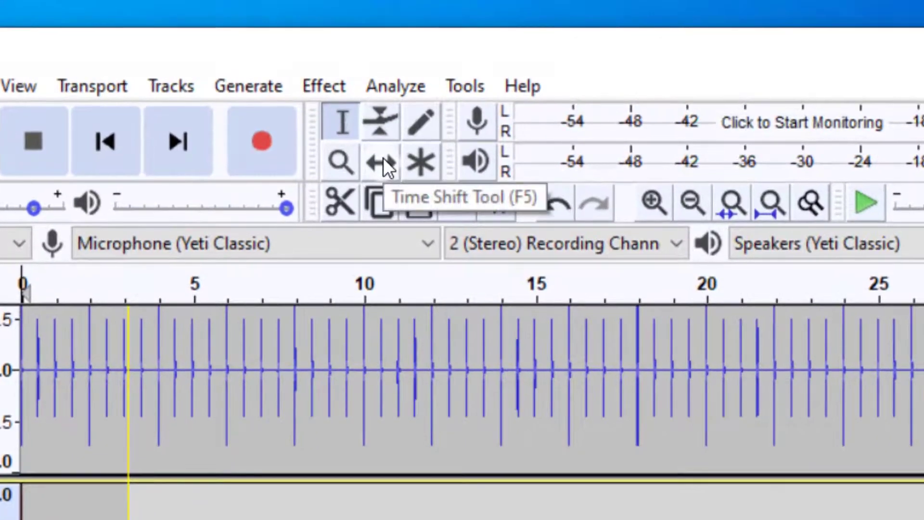
With the Time Shift Tool, nudge the count-in clip left, zoom in three times, and drag it further left.
left_click(383, 157)
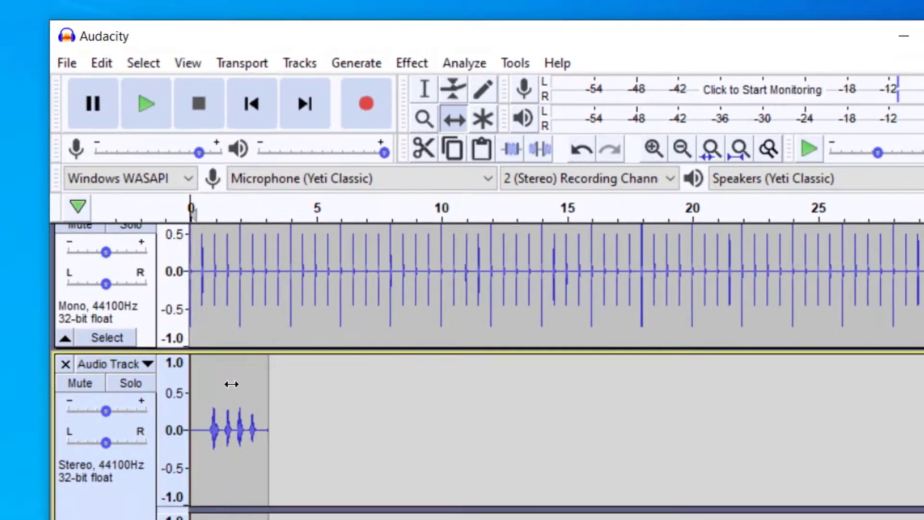
left_click_drag(229, 383, 225, 384)
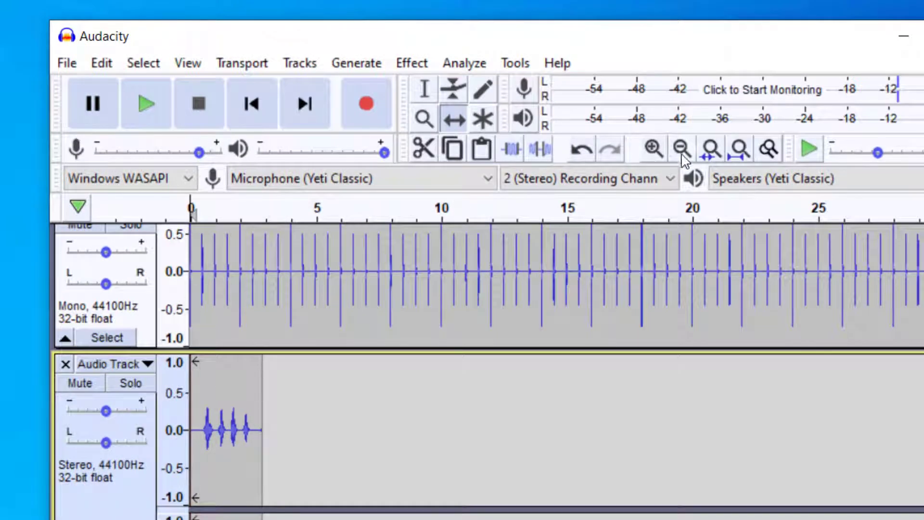
left_click(656, 149)
left_click(656, 149)
left_click(656, 149)
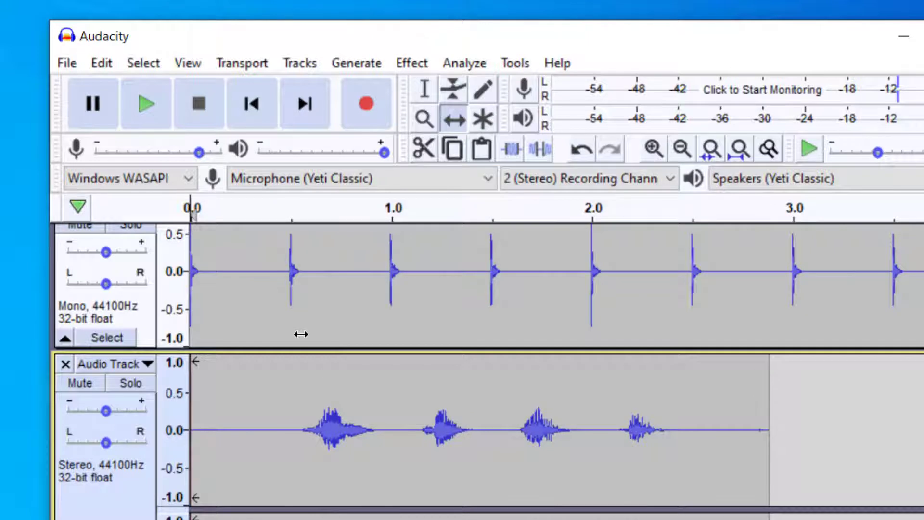
left_click_drag(392, 375, 351, 376)
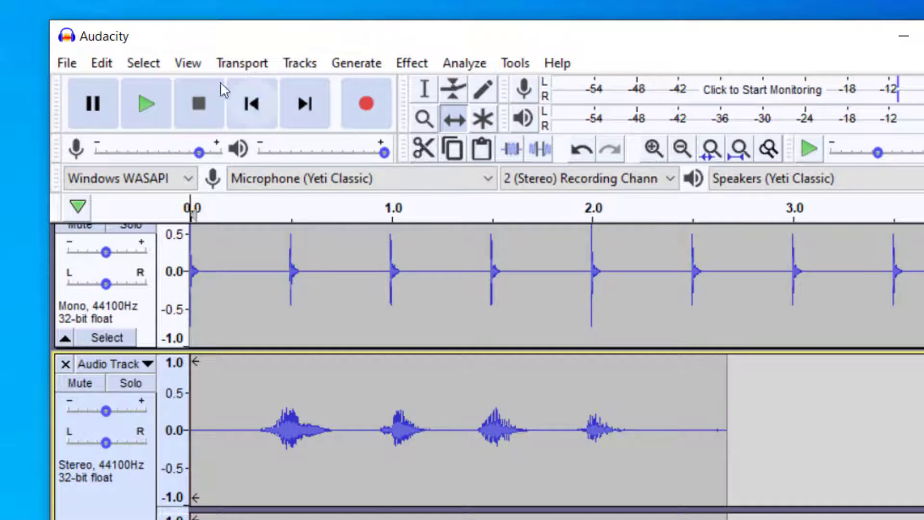
Play to check timing, drag the count-in clip to start at 0.0 s, and play again to confirm.
left_click(146, 107)
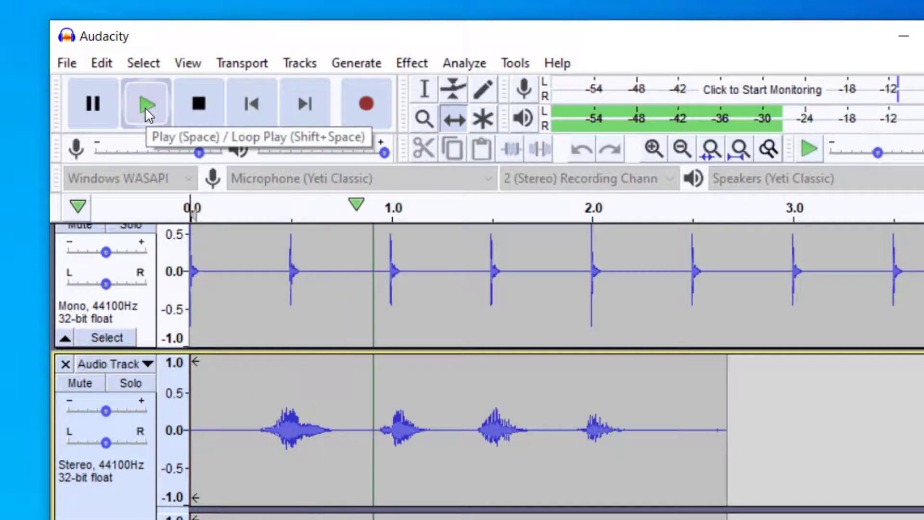
left_click(195, 116)
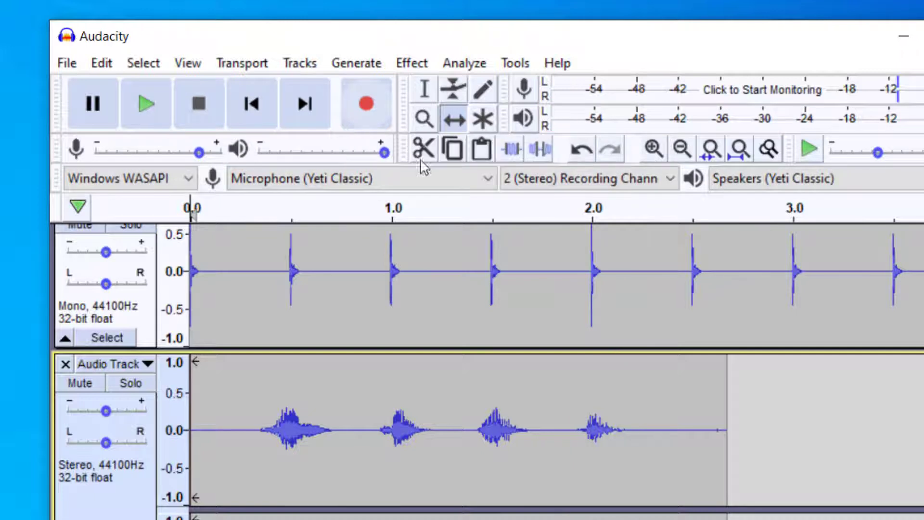
left_click_drag(417, 371, 336, 380)
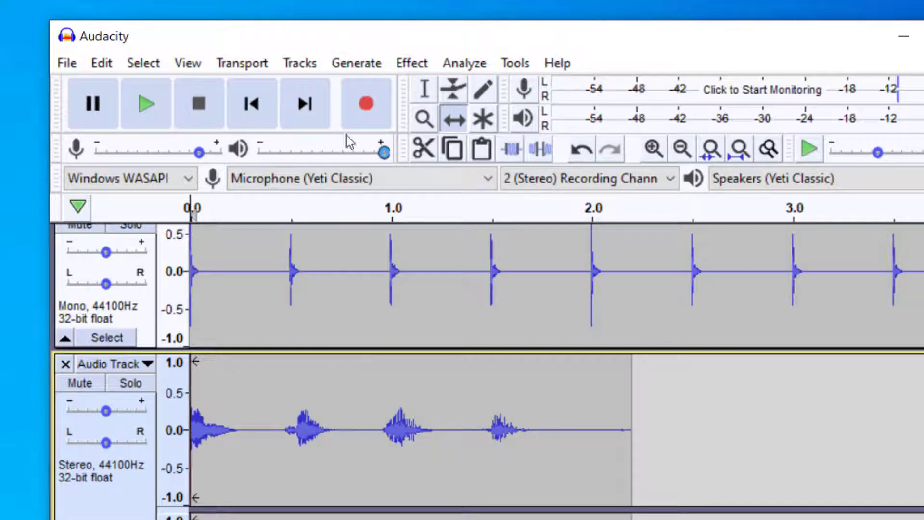
left_click(134, 121)
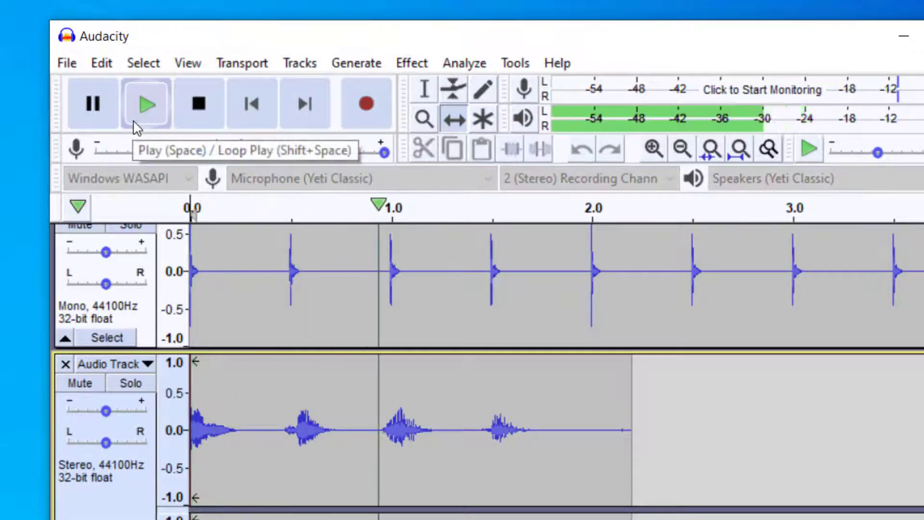
left_click(208, 108)
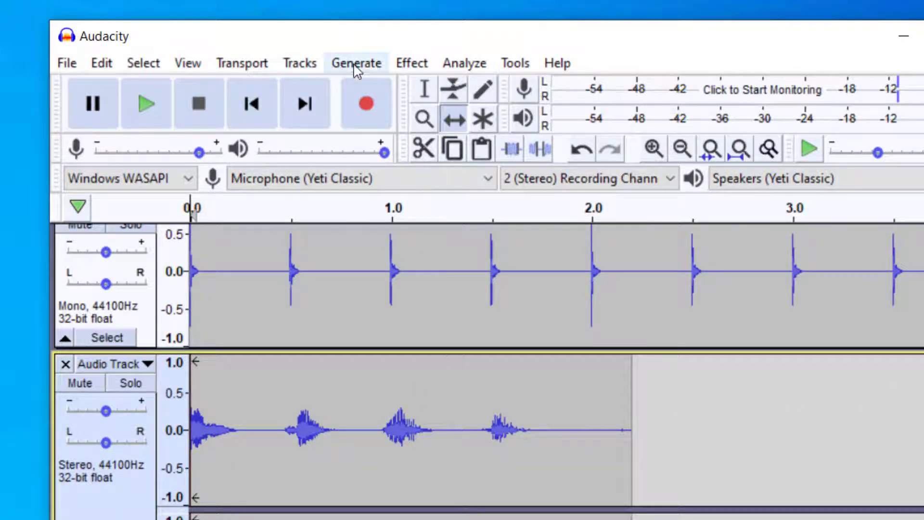
Dismiss the Generate menu, scroll up, and select the entire 120 bpm click track.
left_click(366, 62)
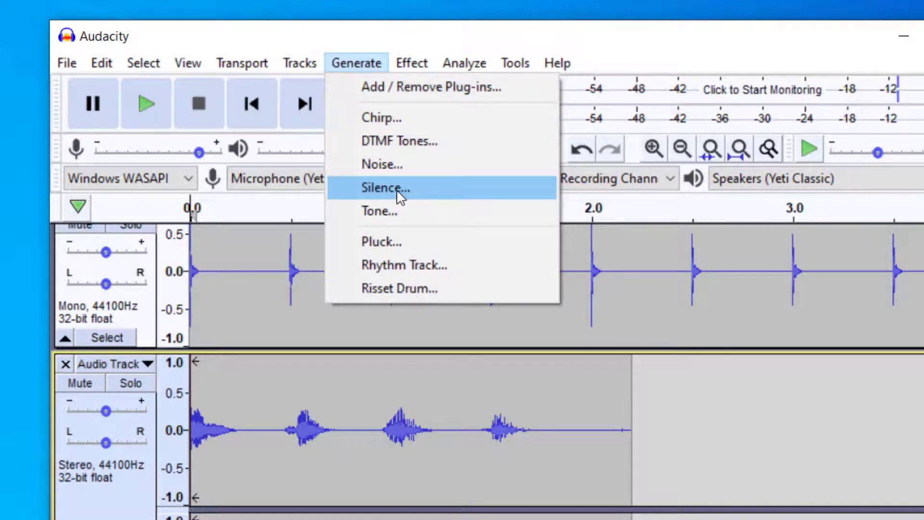
left_click(422, 24)
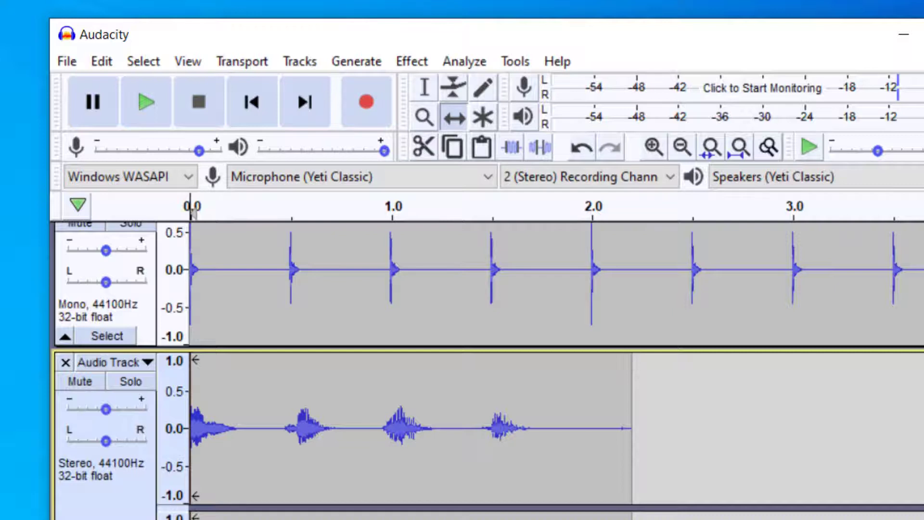
scroll(120, 347, "up", 1)
left_click(126, 342)
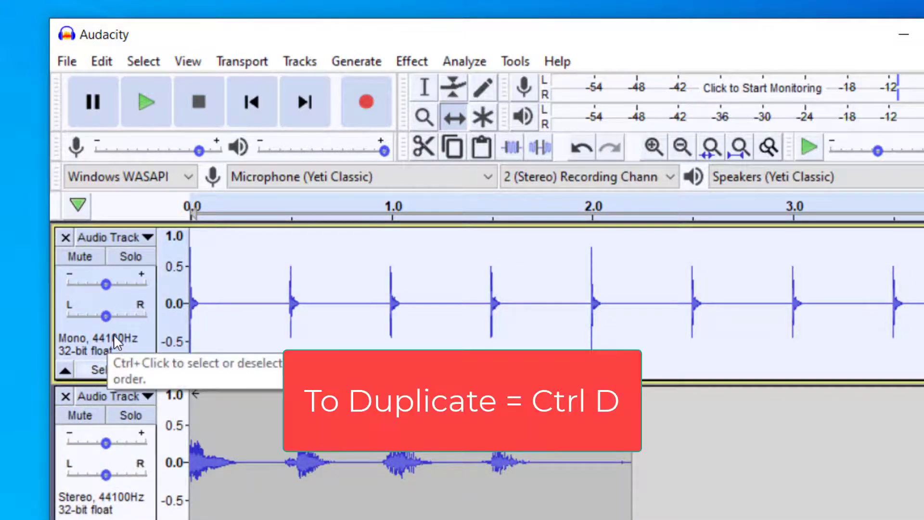
Duplicate the 120 bpm click track and zoom out to show the full minute.
key("ctrl+d")
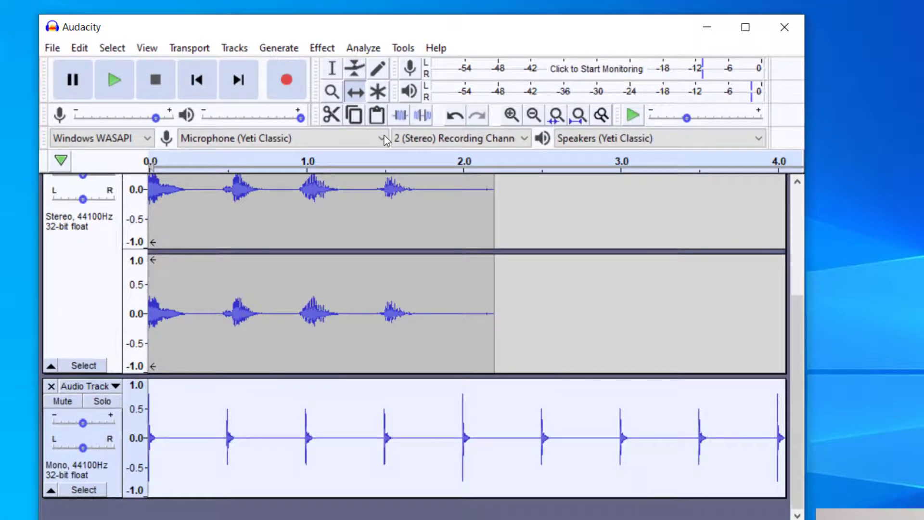
left_click(533, 116)
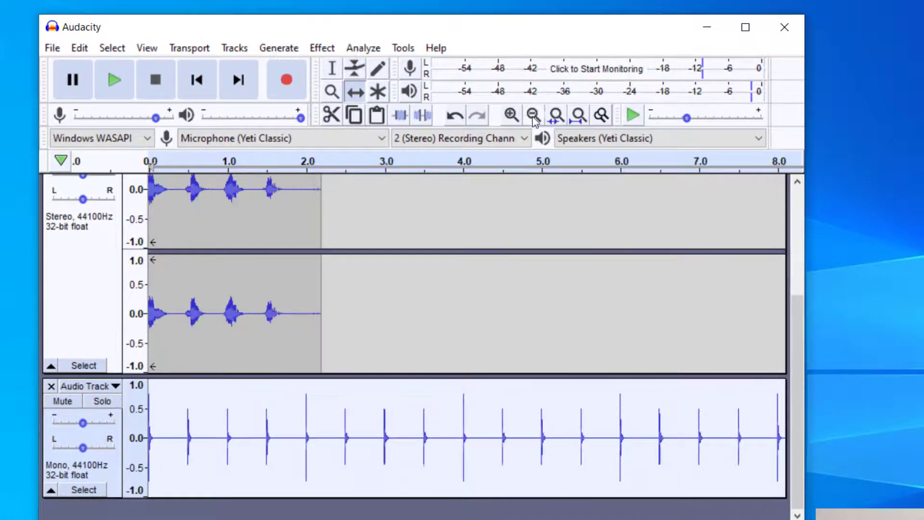
left_click(533, 115)
left_click(533, 115)
left_click(533, 118)
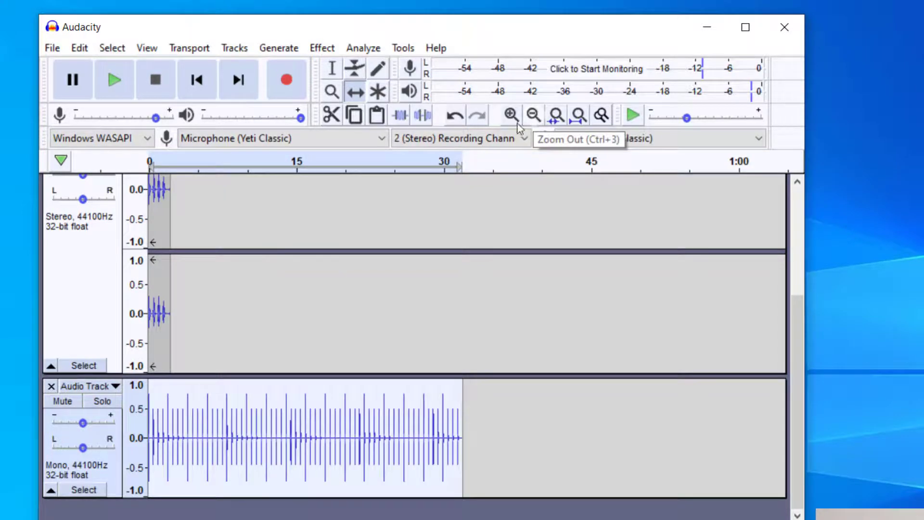
scroll(293, 379, "up", 2)
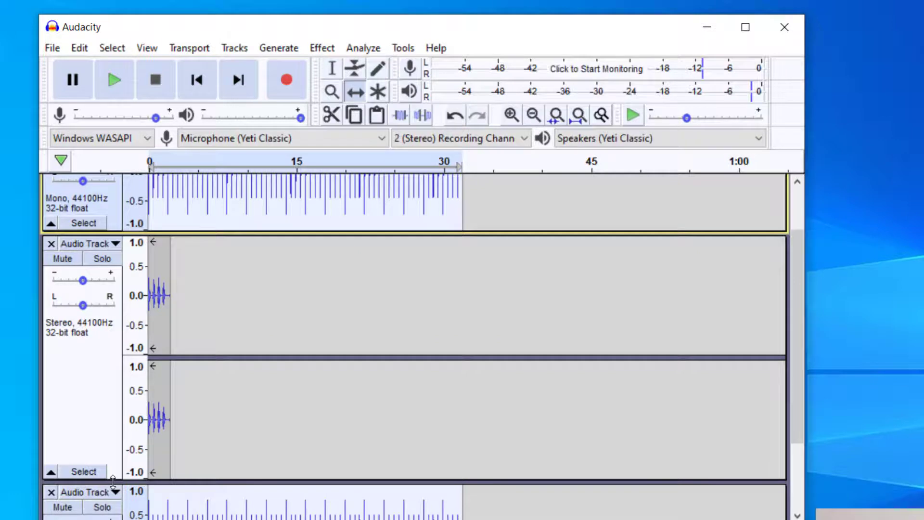
Shrink the count-in track and slide the duplicate clicks onto track 1, right after the original clip.
left_click_drag(110, 481, 132, 320)
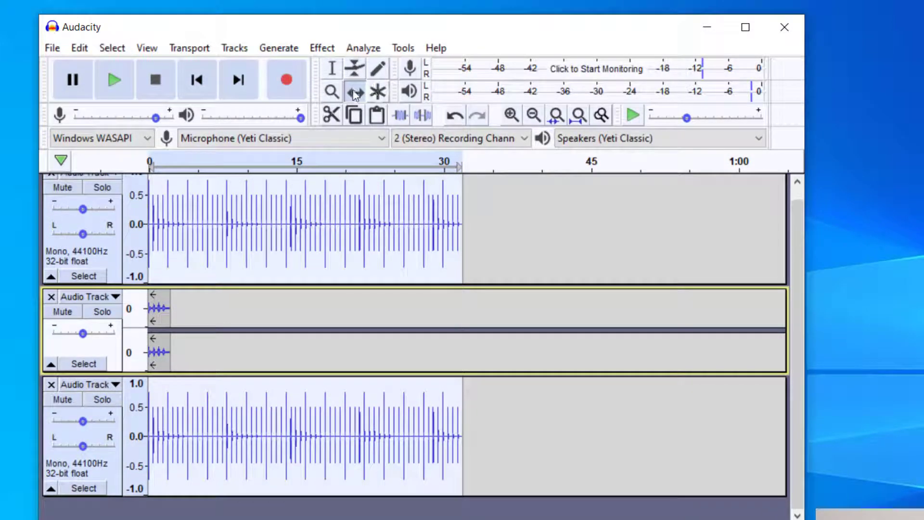
mouse_move(220, 420)
left_mouse_down()
mouse_move(341, 402)
mouse_move(219, 403)
left_mouse_up()
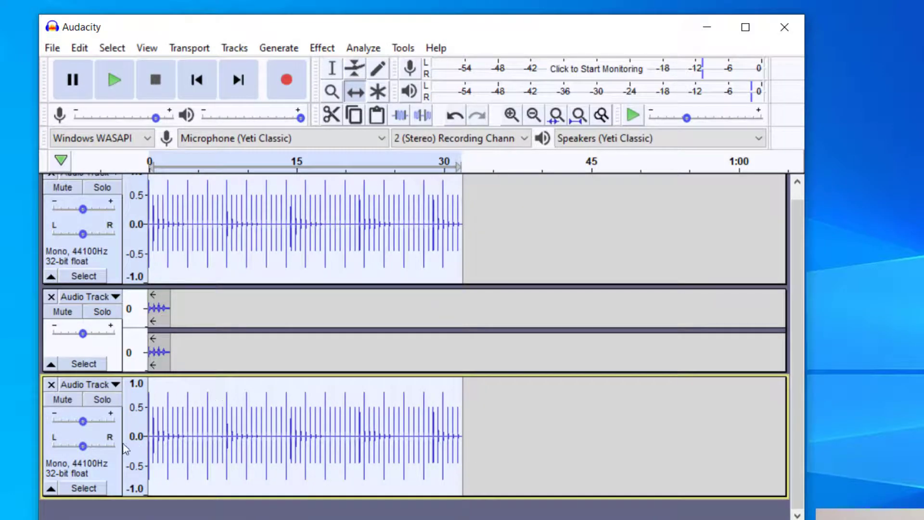
left_click(107, 464)
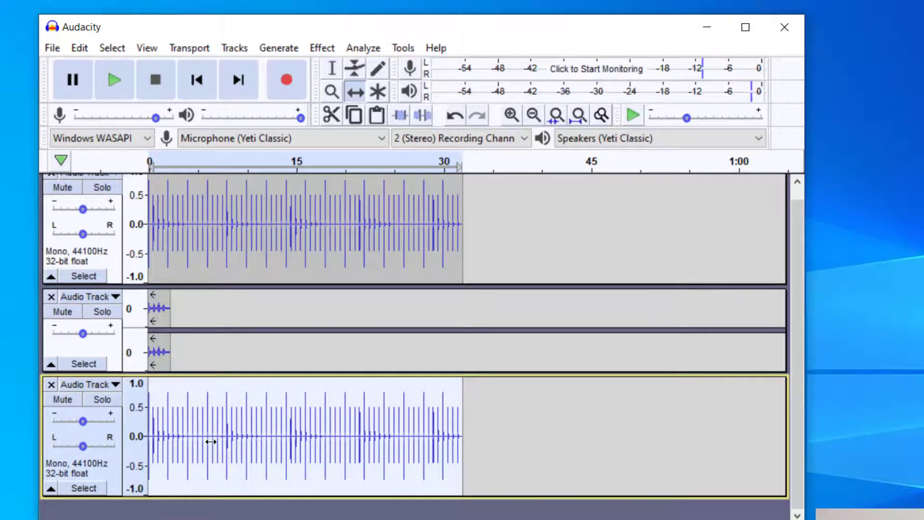
left_click_drag(219, 441, 466, 177)
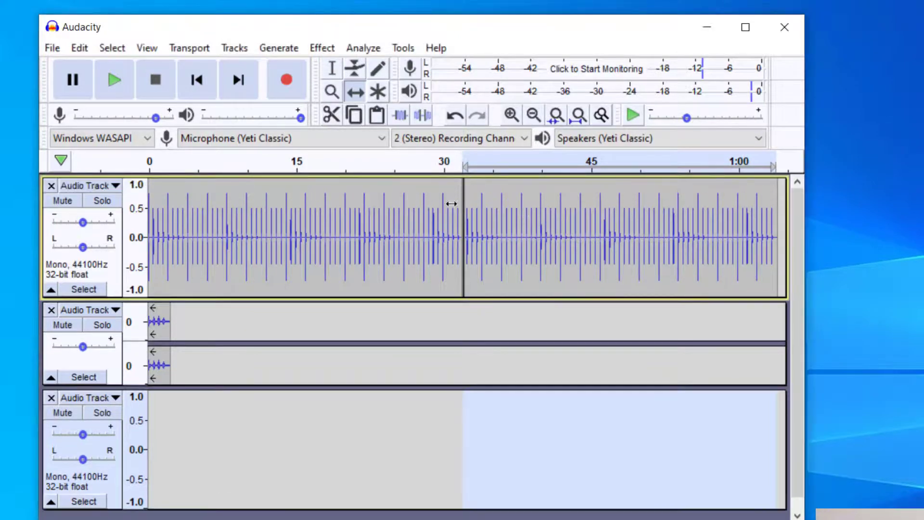
Check the join by playing from 30 s, then delete the click track from 55 s onward.
left_click(439, 159)
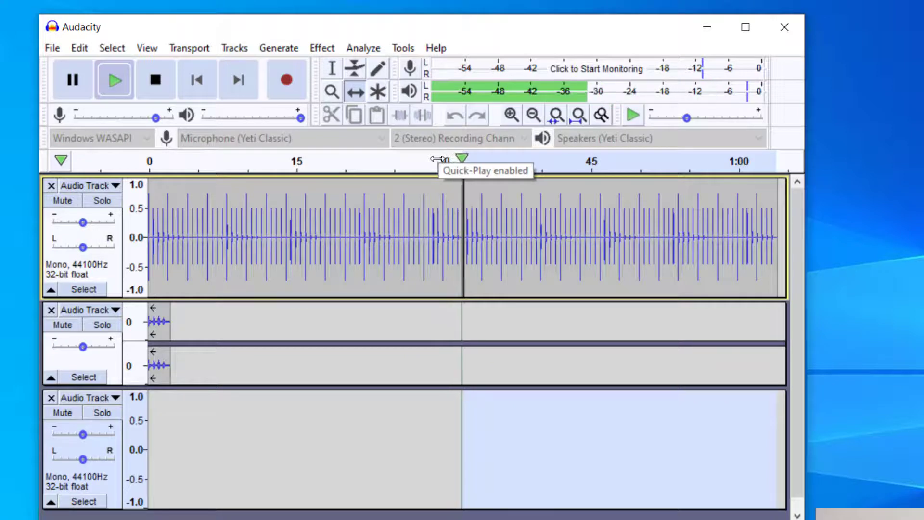
left_click(157, 70)
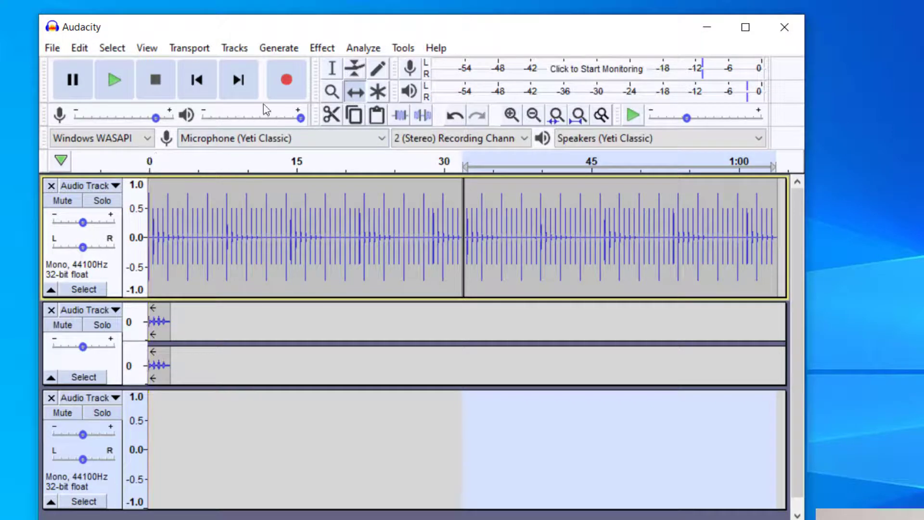
left_click(333, 68)
left_click_drag(675, 215, 778, 214)
key("Delete")
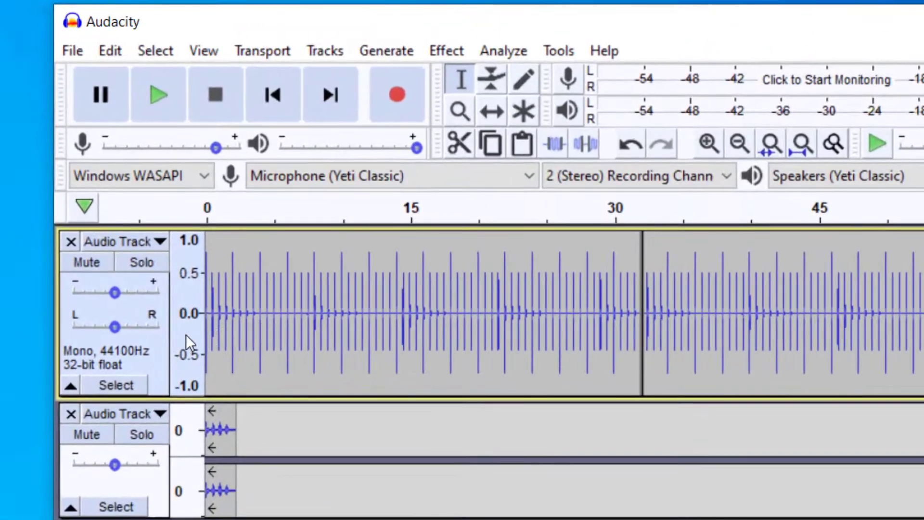
Select the top click track and close it to remove it from the project.
left_click(151, 355)
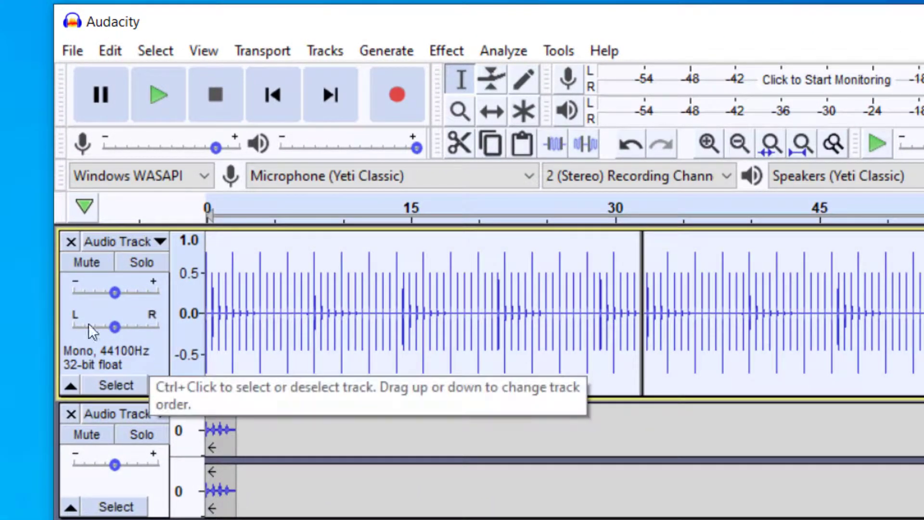
left_click(69, 240)
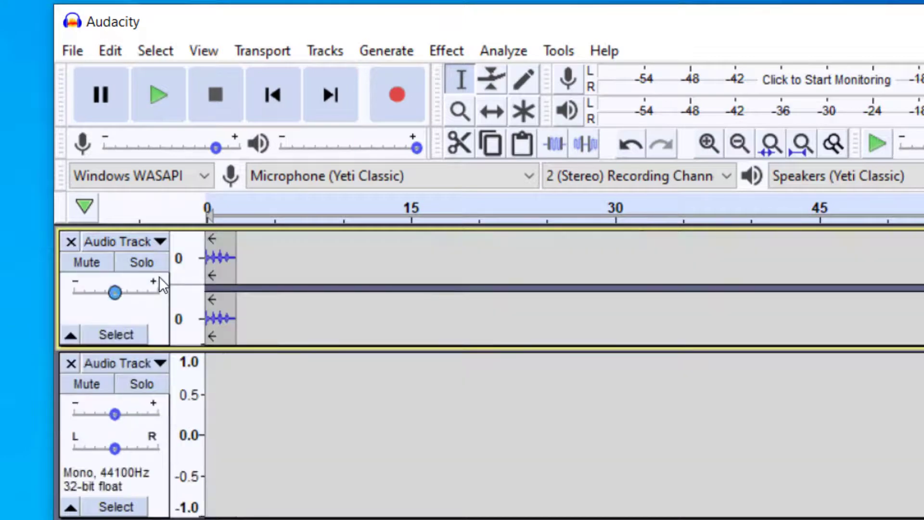
Back out of the File > Export menu without exporting and undo the click track's removal.
left_click(74, 53)
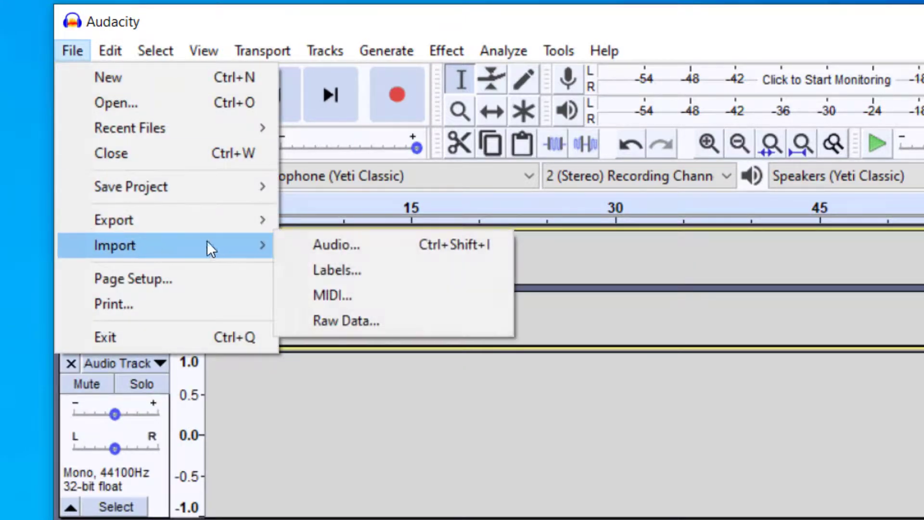
mouse_move(216, 226)
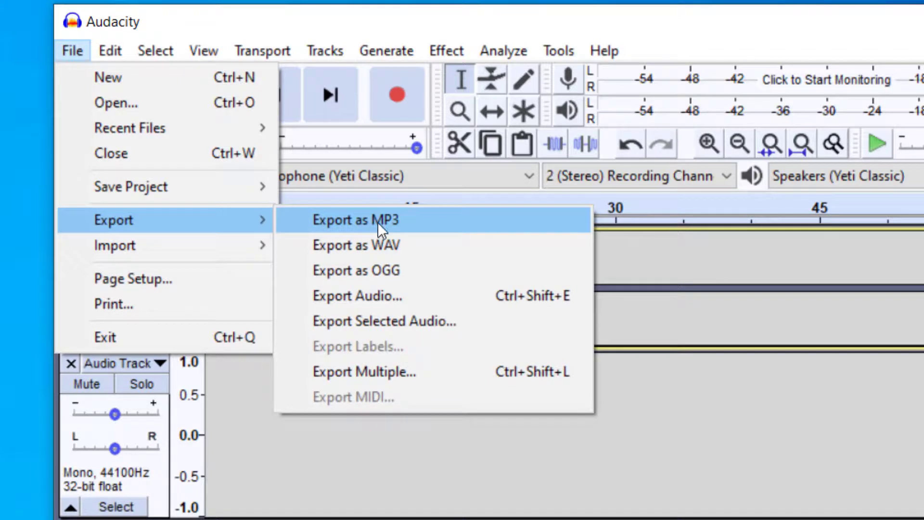
key("Escape")
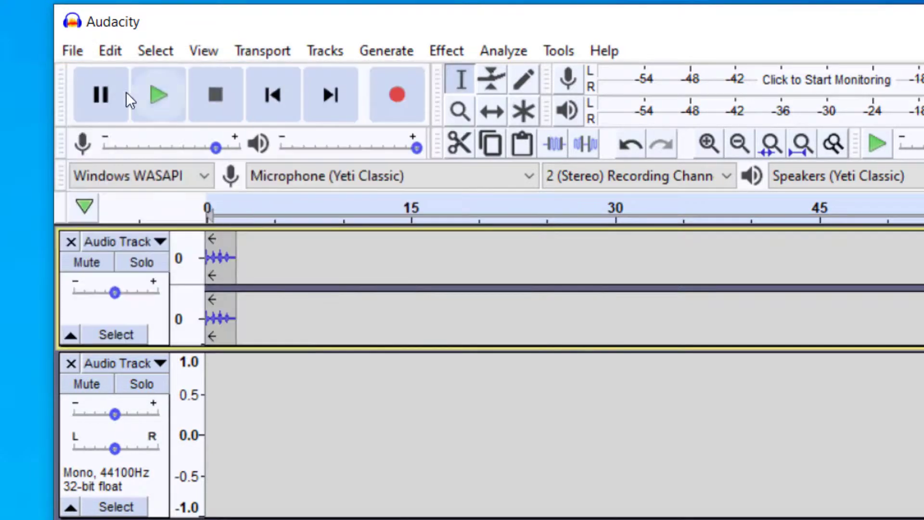
key("ctrl+z")
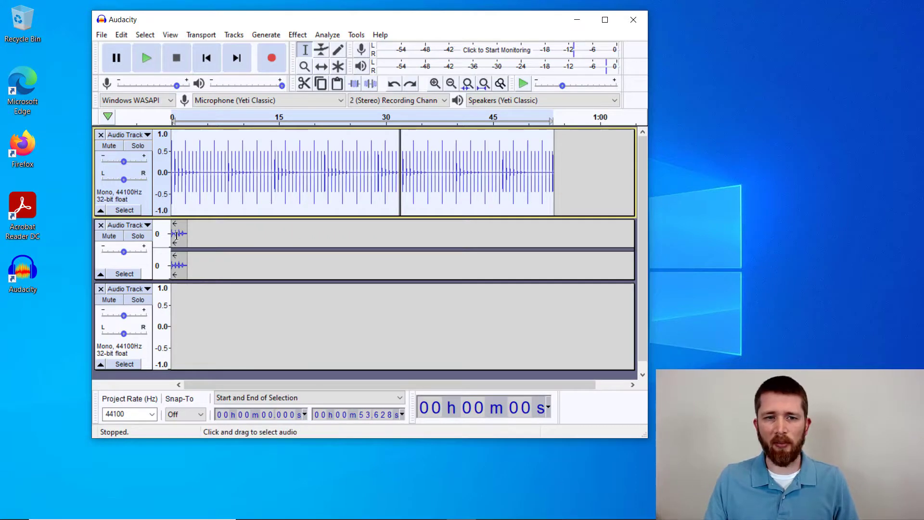
left_click(264, 35)
left_click(282, 37)
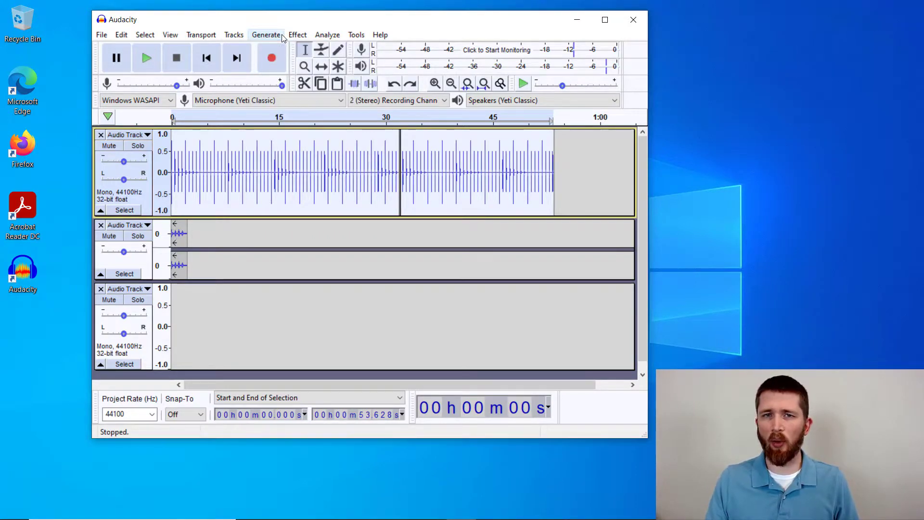